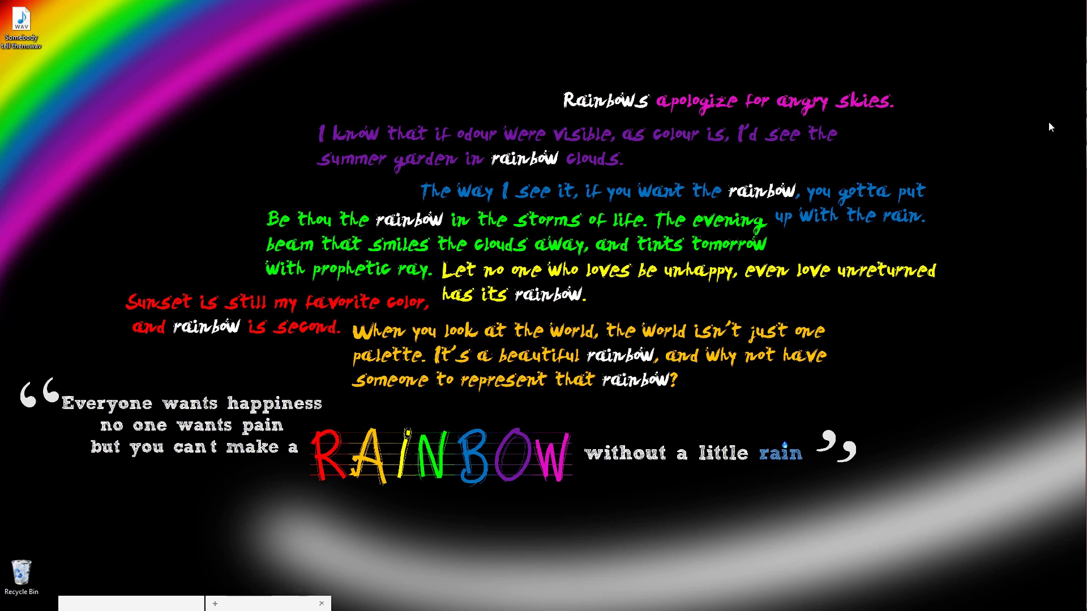
{"action": "left_click", "coordinate": [1071, 133]}
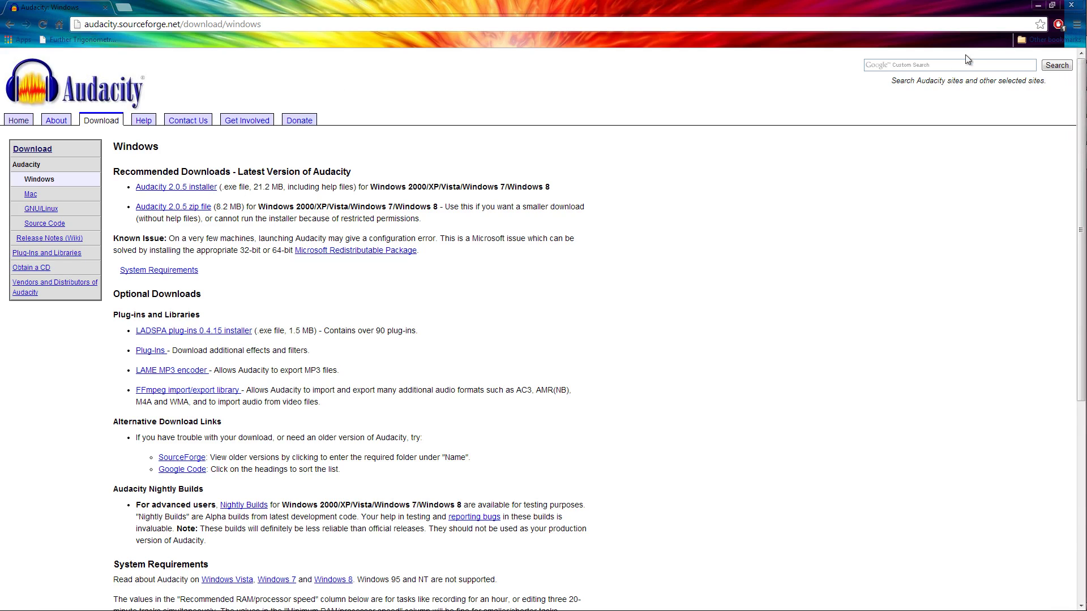
{"action": "left_click", "coordinate": [1038, 5]}
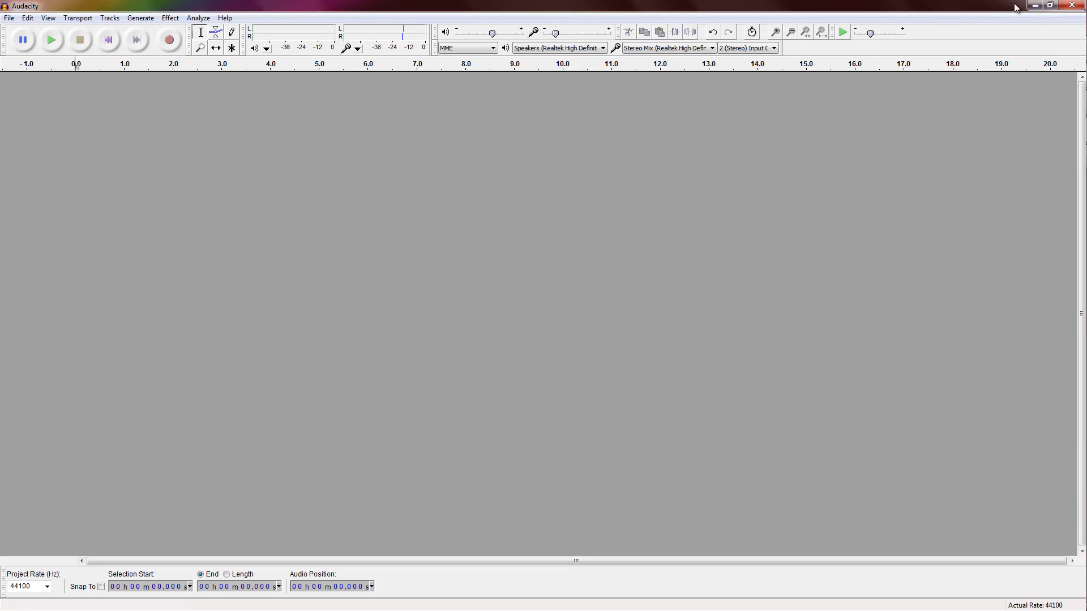
- Switch from Audacity to Spotify and position its window to reach Somebody Tell Them
{"action": "left_click", "coordinate": [1035, 5]}
{"action": "mouse_move", "coordinate": [1070, 104]}
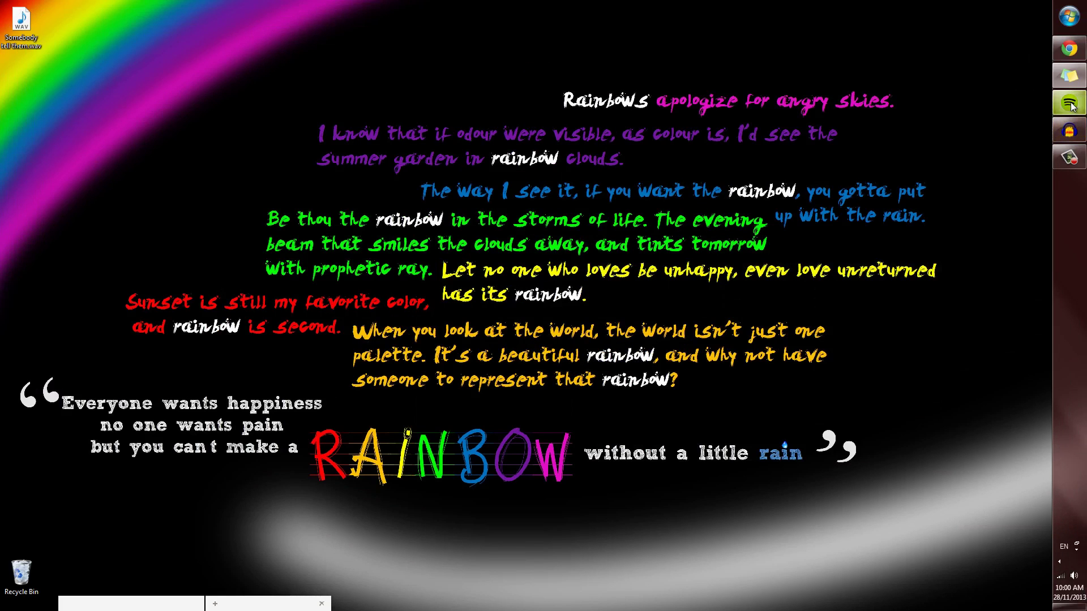
{"action": "left_click", "coordinate": [1070, 103]}
{"action": "left_click_drag", "start_coordinate": [788, 121], "coordinate": [731, 131]}
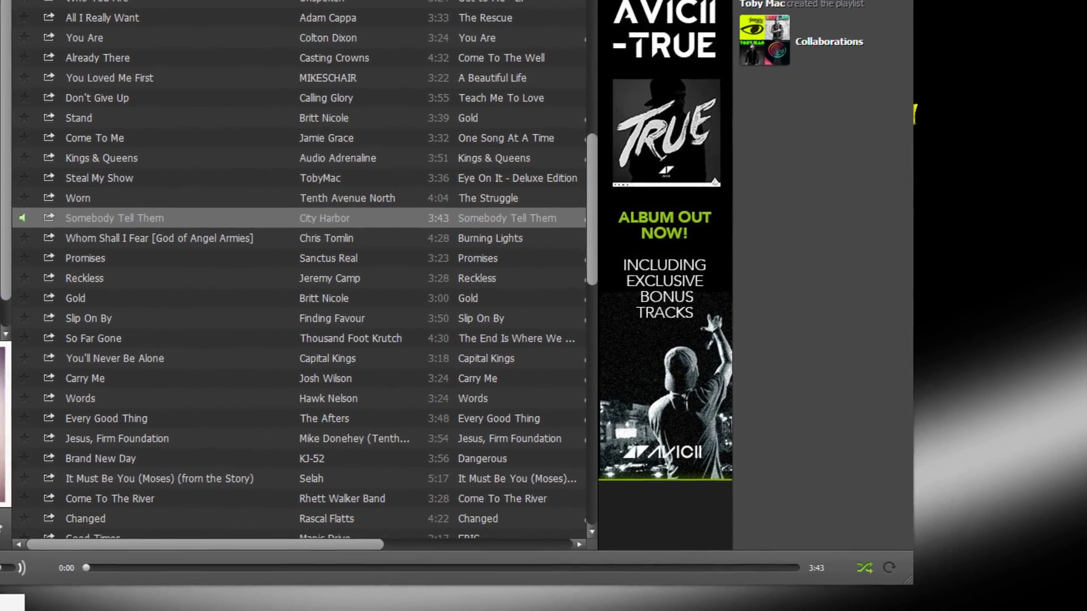
- In the Windows recording devices list, reveal disabled devices so Stereo Mix appears
{"action": "right_click", "coordinate": [1001, 604]}
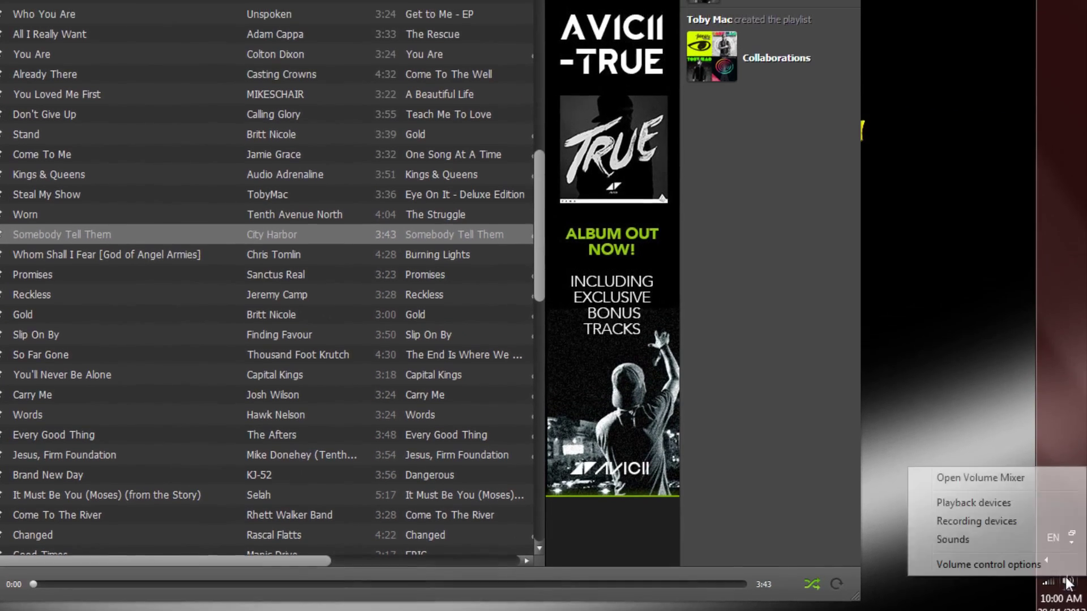
{"action": "left_click", "coordinate": [1001, 562]}
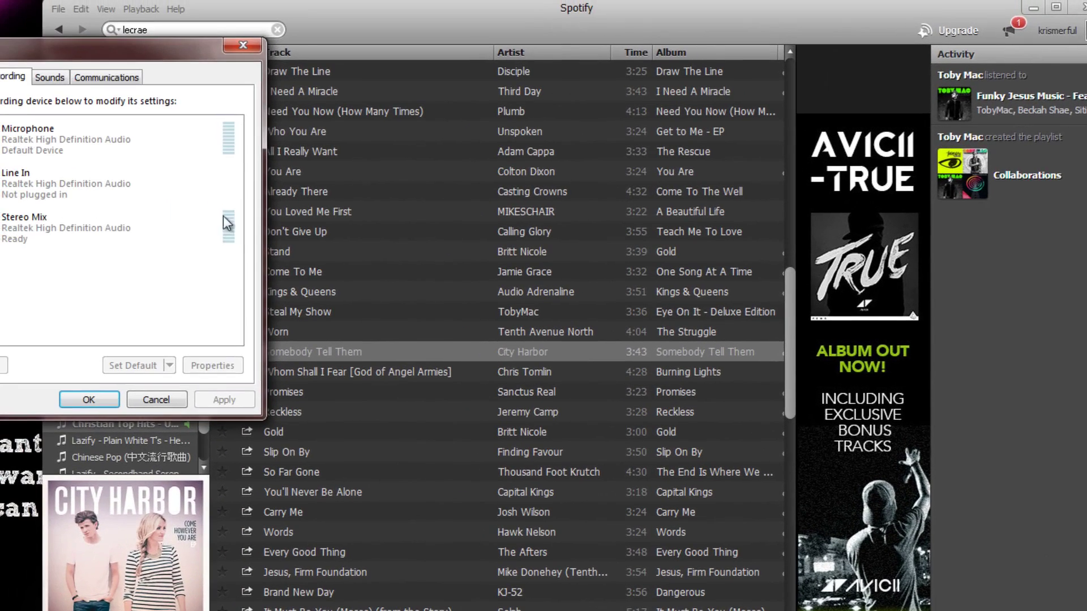
{"action": "left_click_drag", "start_coordinate": [45, 44], "coordinate": [158, 89]}
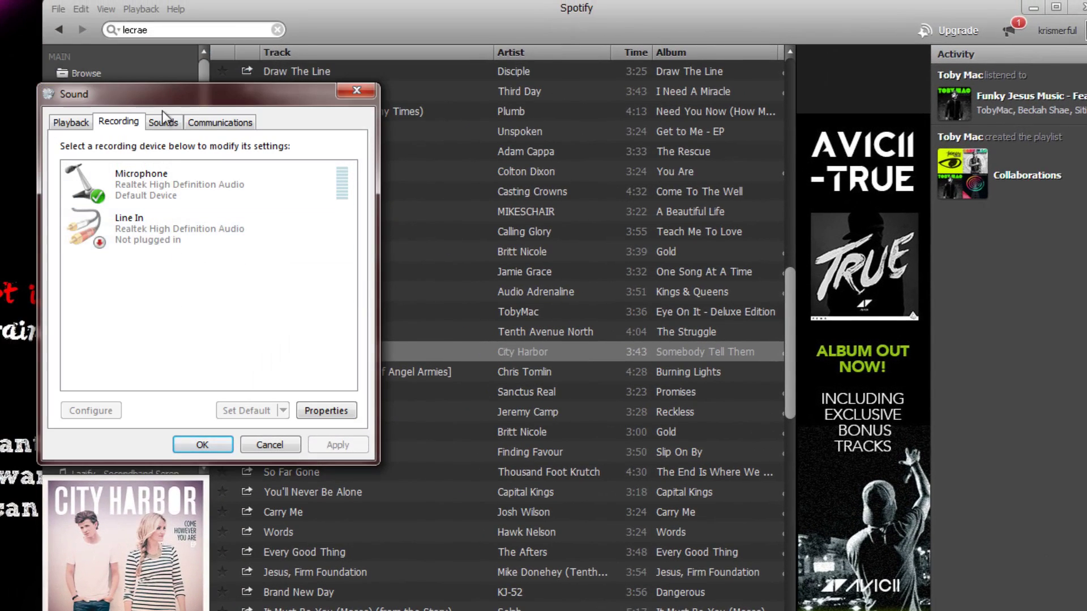
{"action": "right_click", "coordinate": [116, 297]}
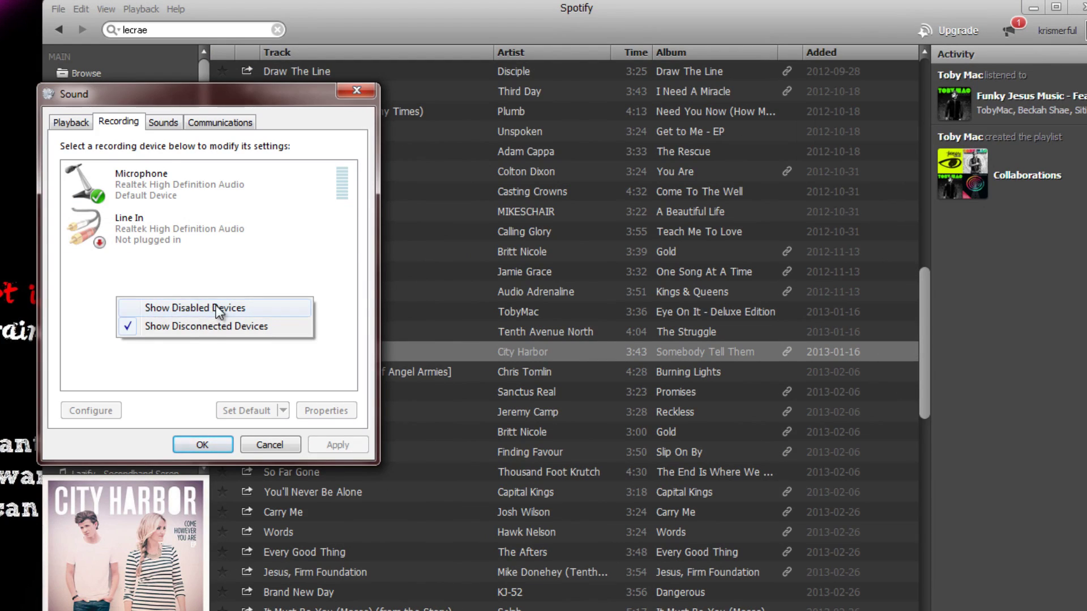
{"action": "left_click", "coordinate": [217, 307]}
- Enable the Stereo Mix device as a recording source
{"action": "left_click", "coordinate": [174, 271]}
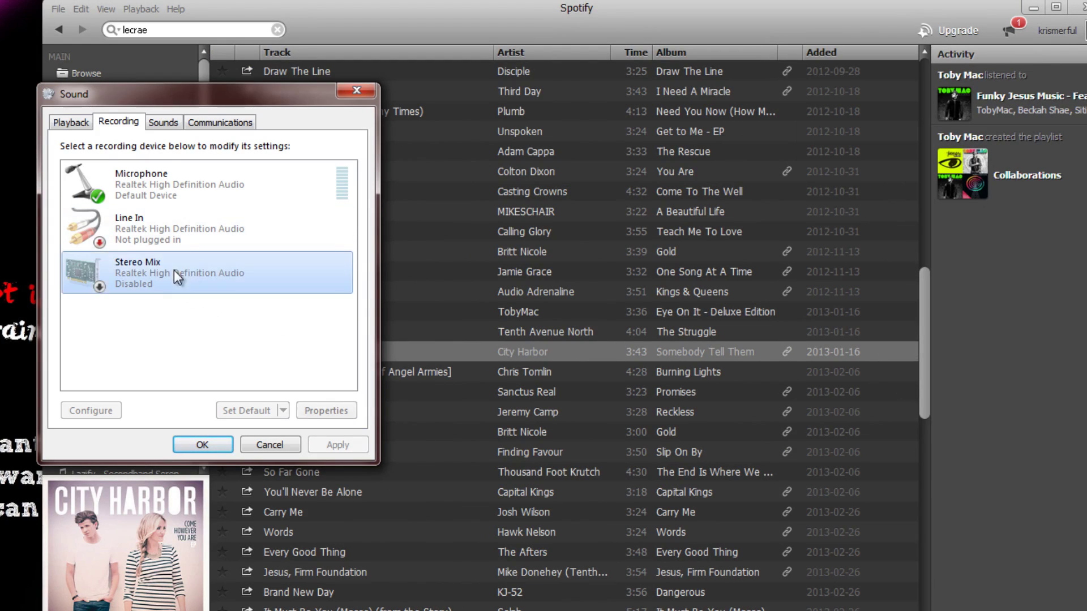
{"action": "right_click", "coordinate": [169, 271]}
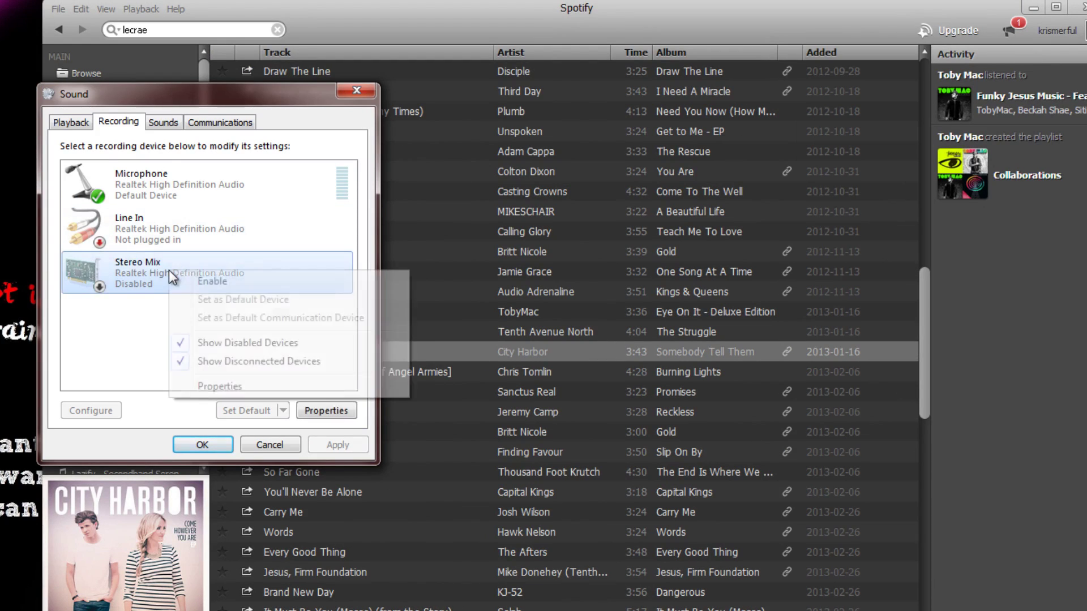
{"action": "left_click", "coordinate": [226, 284]}
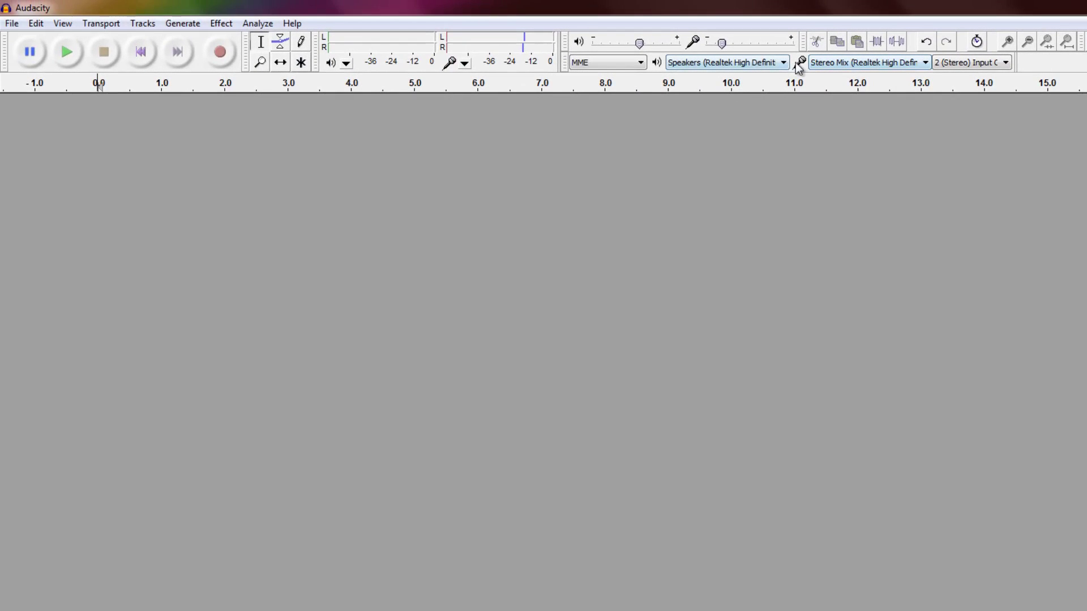
{"action": "left_click", "coordinate": [816, 68]}
{"action": "left_click", "coordinate": [820, 88]}
{"action": "left_click", "coordinate": [222, 52]}
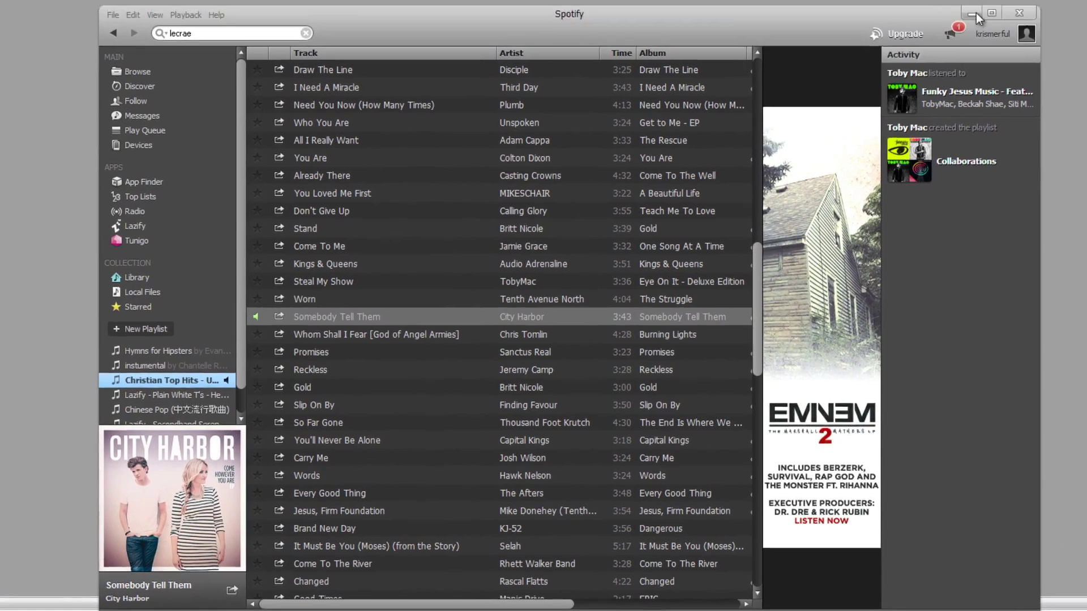
{"action": "left_click", "coordinate": [973, 13]}
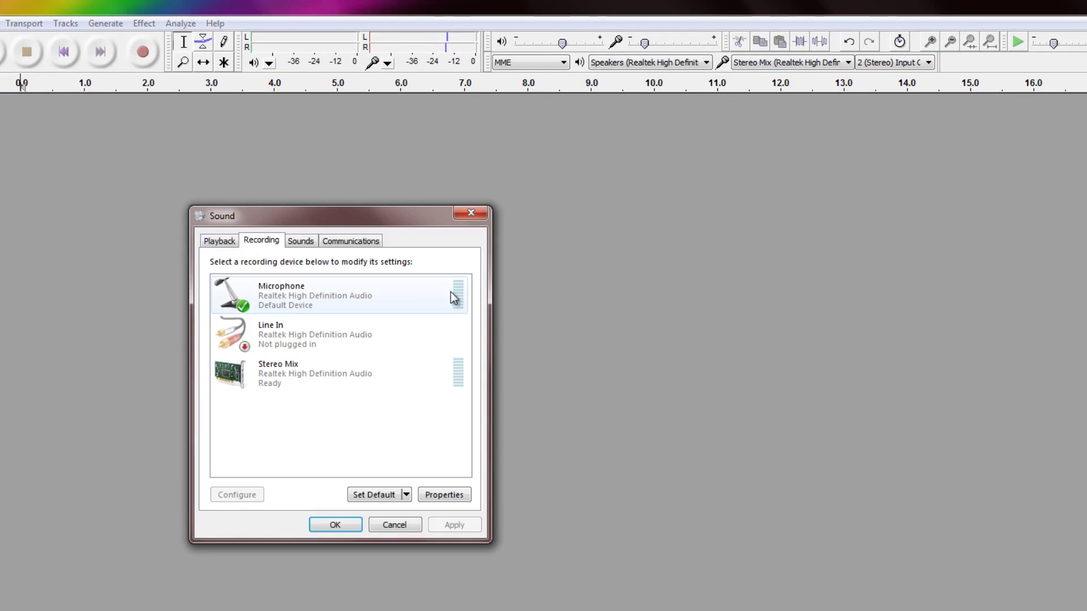
{"action": "left_click", "coordinate": [361, 296]}
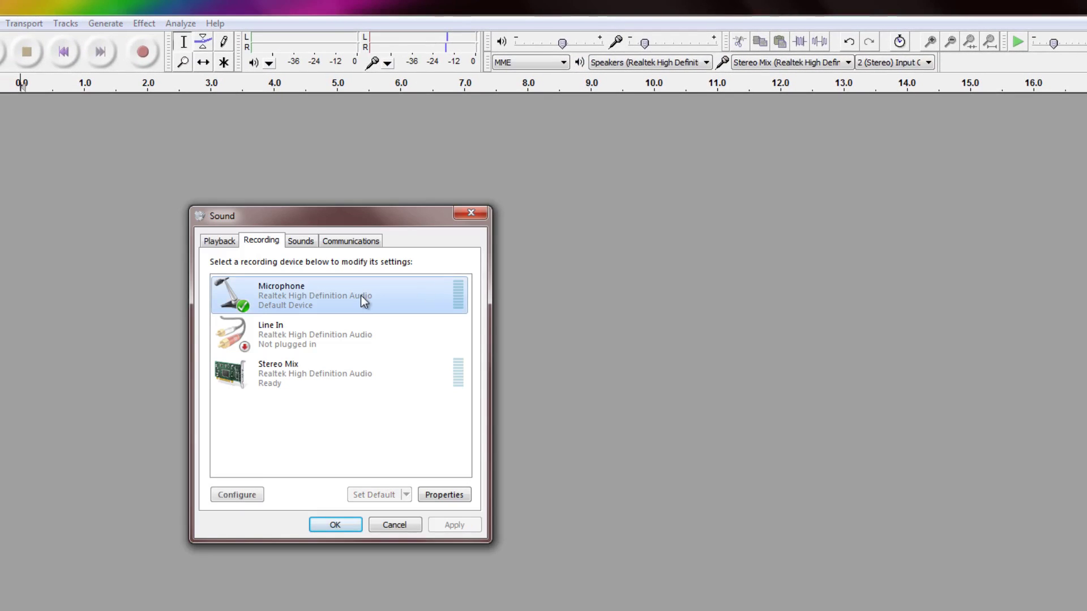
{"action": "right_click", "coordinate": [307, 297]}
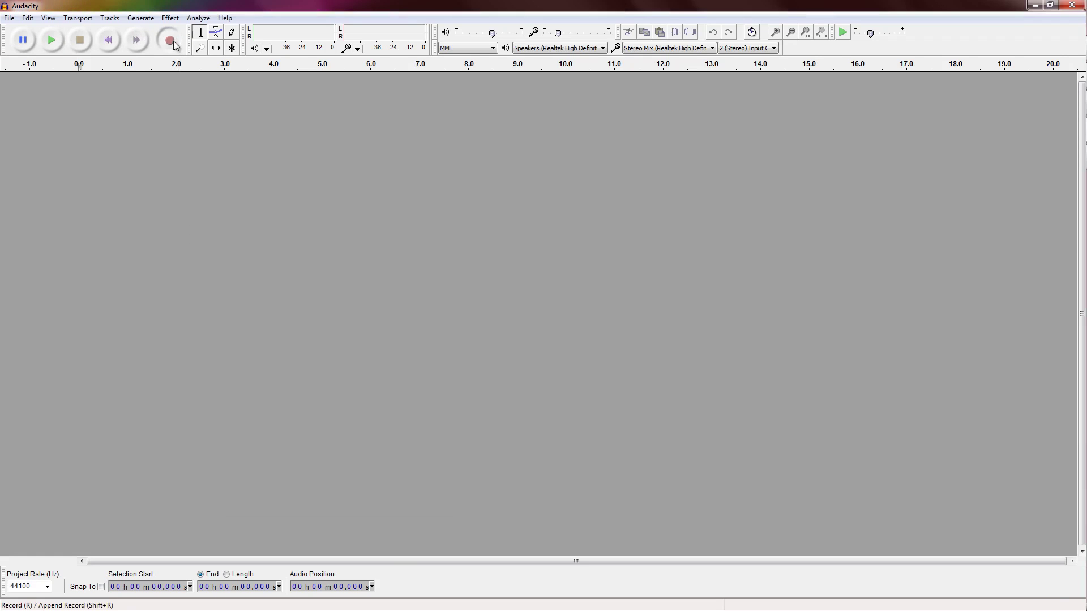
- Start recording a stereo track in Audacity and play the Spotify song into it
{"action": "left_click", "coordinate": [174, 44]}
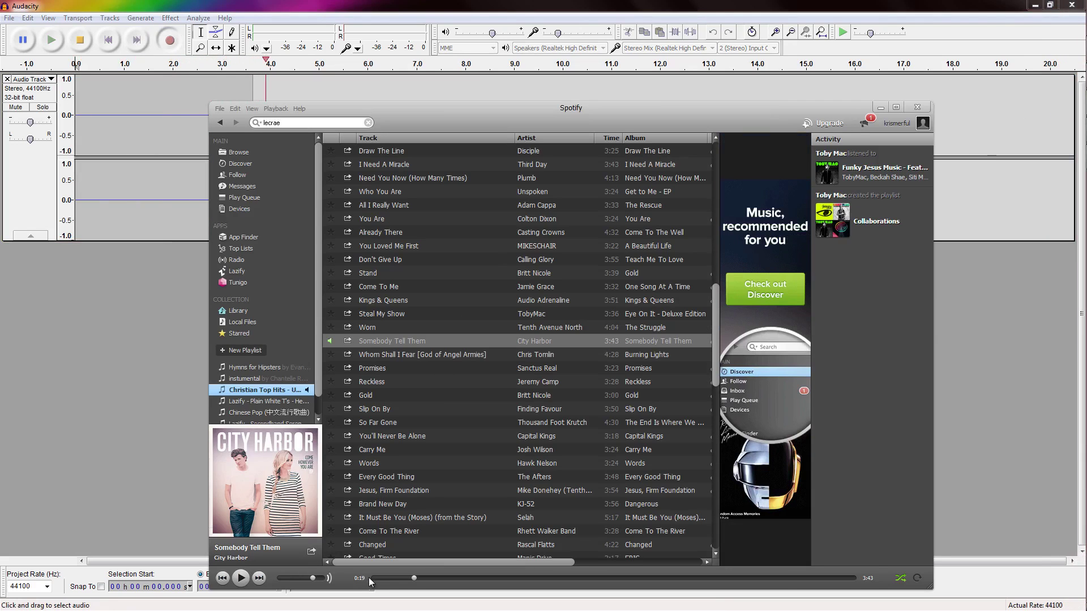
{"action": "left_click", "coordinate": [240, 578]}
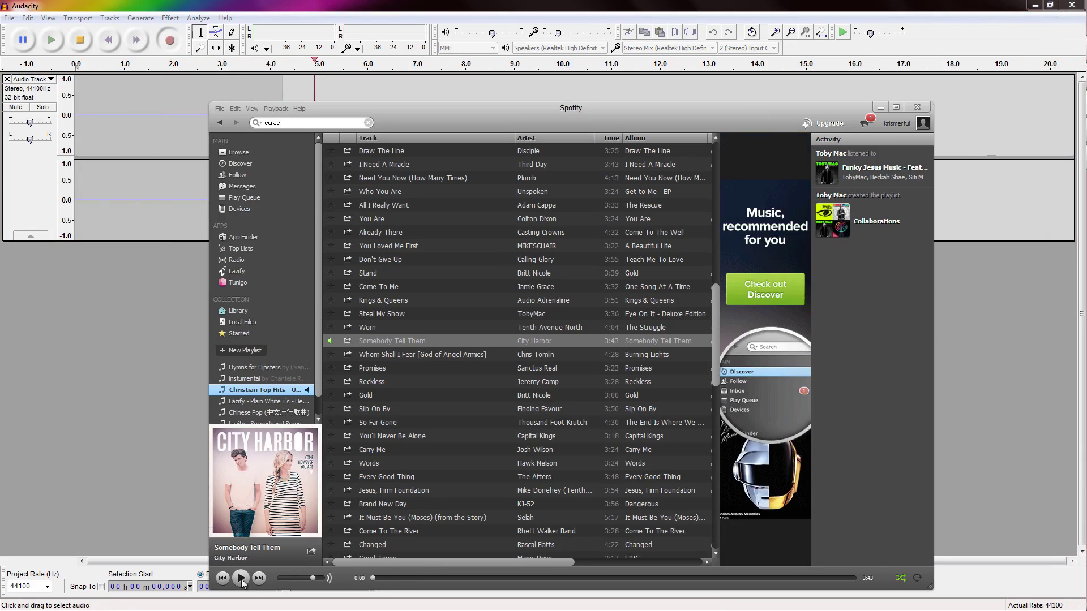
{"action": "left_click", "coordinate": [186, 393]}
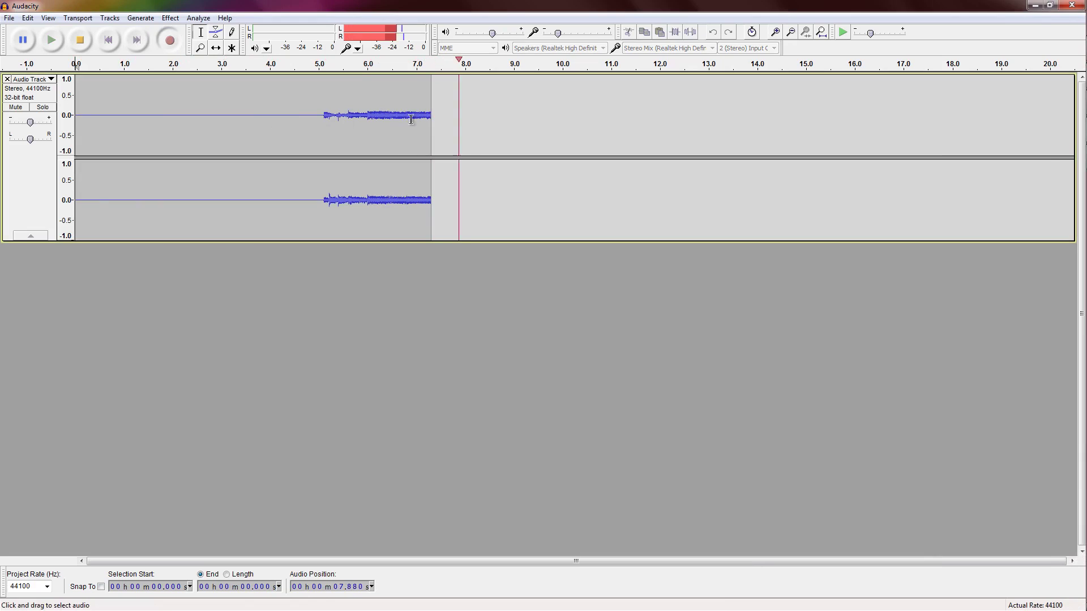
{"action": "left_click", "coordinate": [1050, 5]}
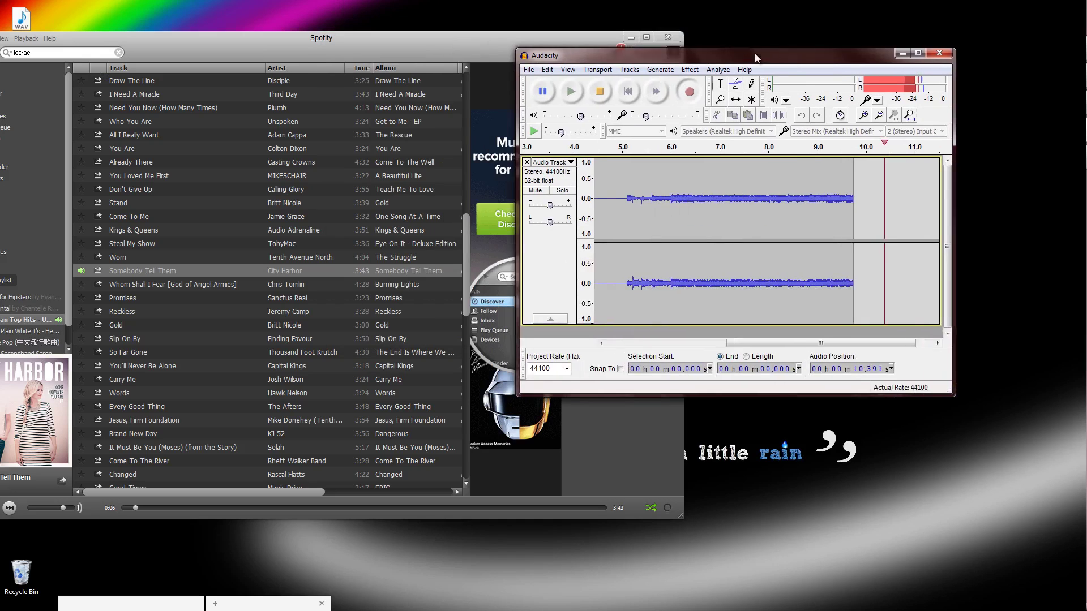
{"action": "left_click_drag", "start_coordinate": [756, 57], "coordinate": [779, 68]}
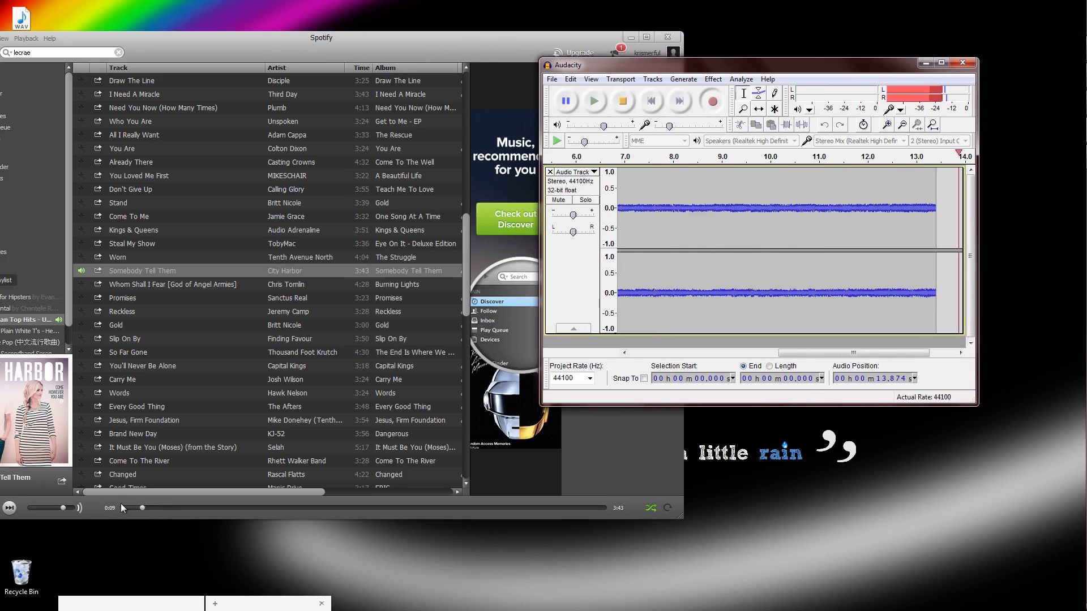
- Stop the recording after about 18 seconds of captured audio
{"action": "left_click", "coordinate": [623, 105]}
{"action": "left_click_drag", "start_coordinate": [231, 52], "coordinate": [297, 44]}
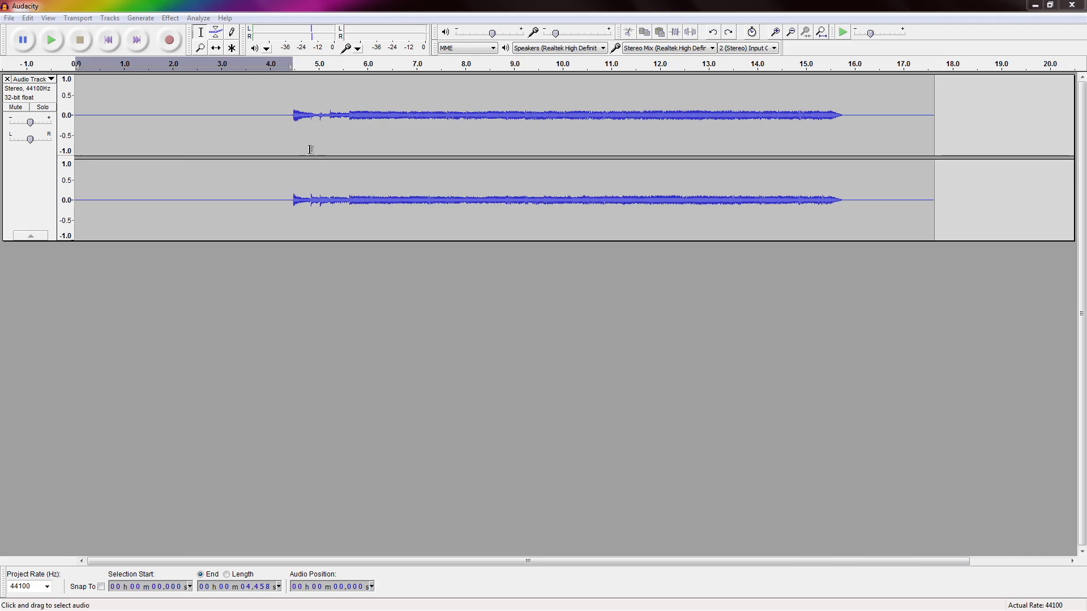
- Audition the recording from about 4.3 s to locate where the music begins
{"action": "left_click", "coordinate": [295, 133]}
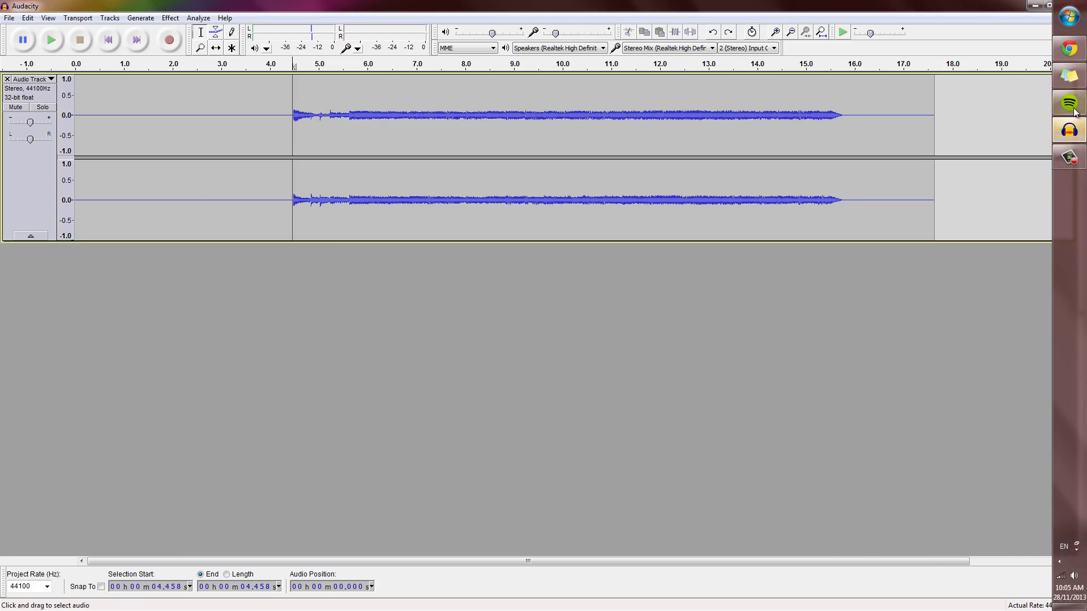
{"action": "left_click", "coordinate": [1070, 102]}
{"action": "left_click", "coordinate": [114, 372]}
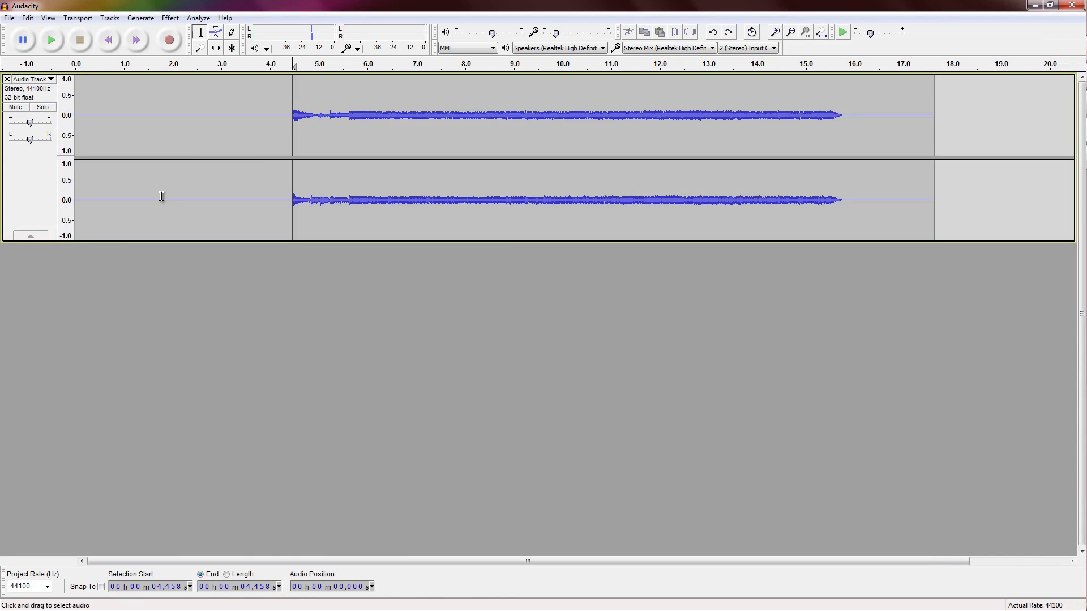
{"action": "mouse_move", "coordinate": [291, 133]}
{"action": "left_mouse_down"}
{"action": "mouse_move", "coordinate": [851, 138]}
{"action": "mouse_move", "coordinate": [362, 134]}
{"action": "left_mouse_up"}
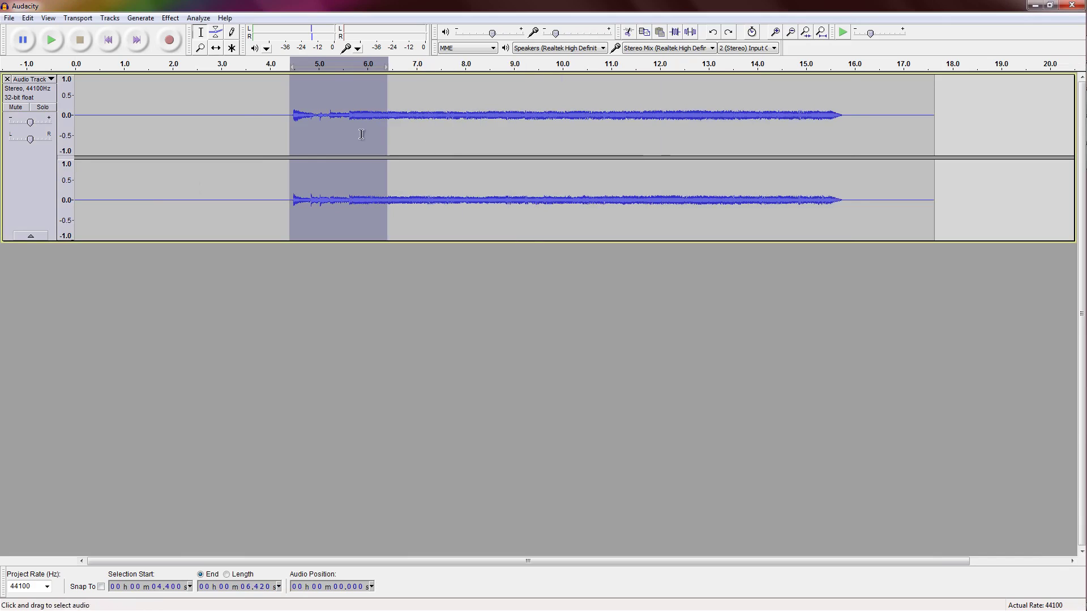
{"action": "left_click", "coordinate": [286, 119]}
{"action": "left_click", "coordinate": [45, 39]}
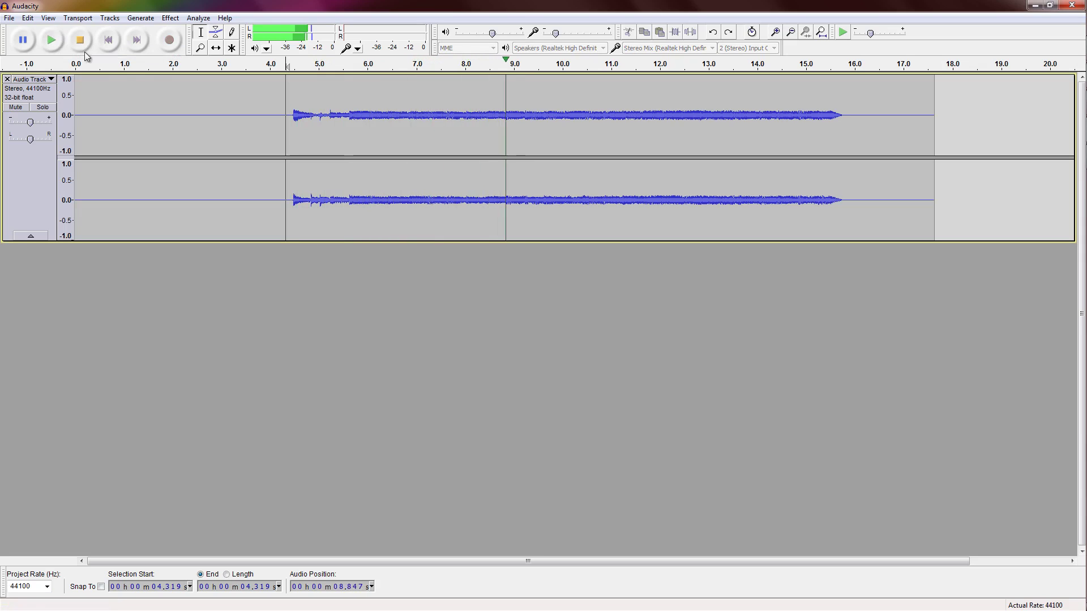
{"action": "left_click", "coordinate": [68, 41]}
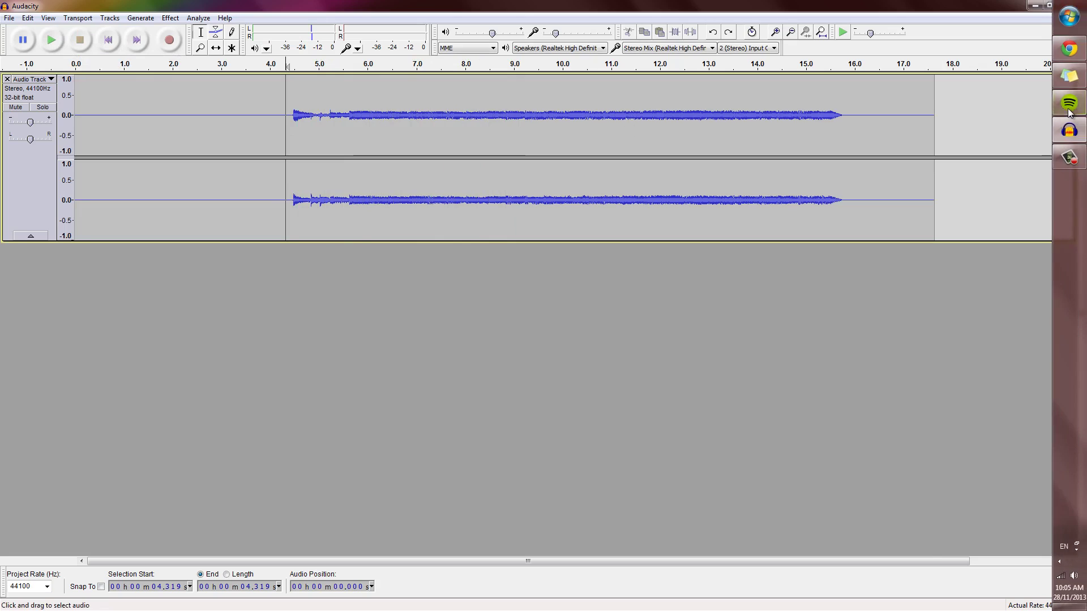
- Seek within the song in Spotify, then select the silent lead-in from 0 to about 4.4 s
{"action": "left_click", "coordinate": [1071, 102]}
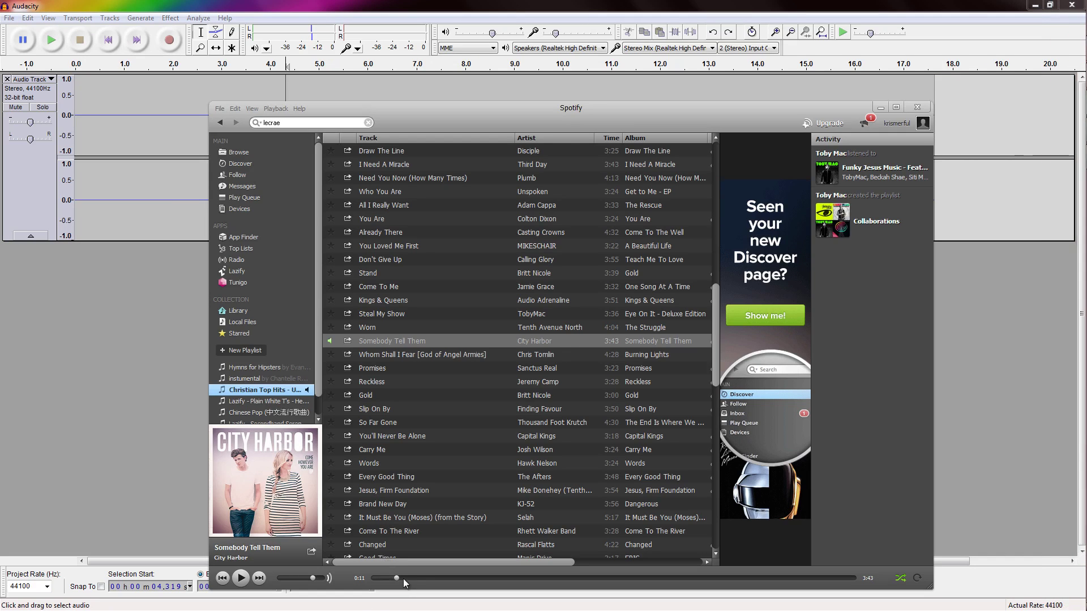
{"action": "left_click_drag", "start_coordinate": [397, 579], "coordinate": [384, 578]}
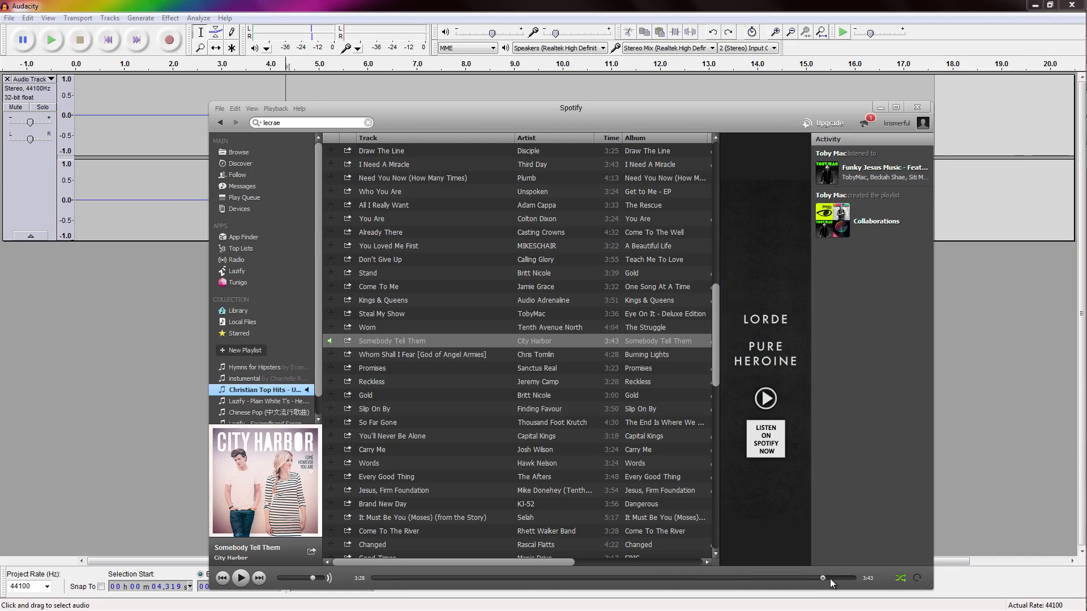
{"action": "left_click", "coordinate": [175, 412]}
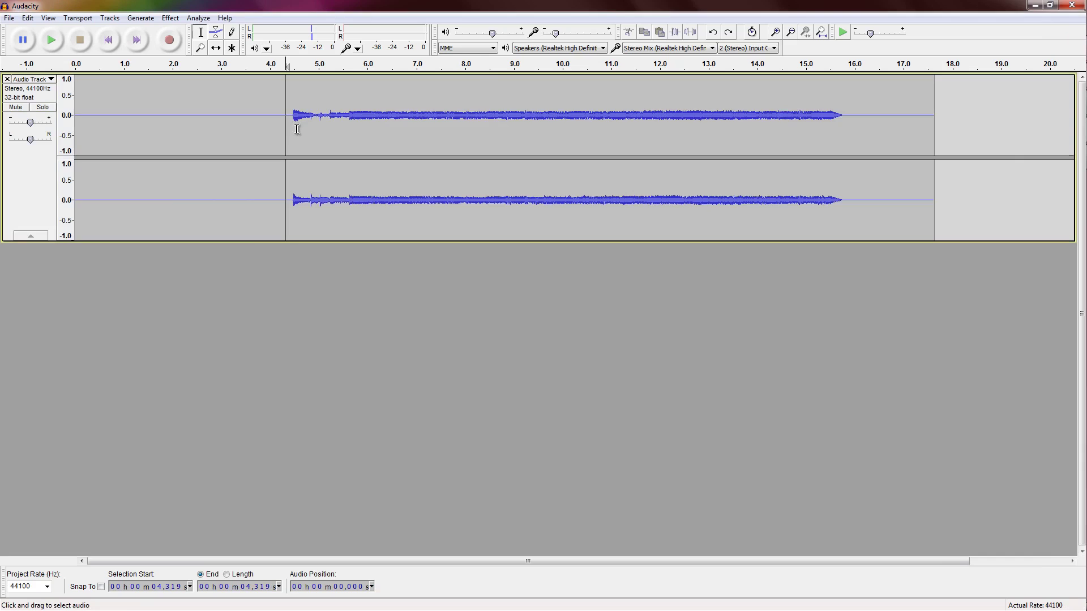
{"action": "left_click_drag", "start_coordinate": [291, 128], "coordinate": [88, 140]}
- Delete the silent lead-in and export the recording as Random SOng.wav on the Desktop, replacing the old file
{"action": "key", "text": "Delete"}
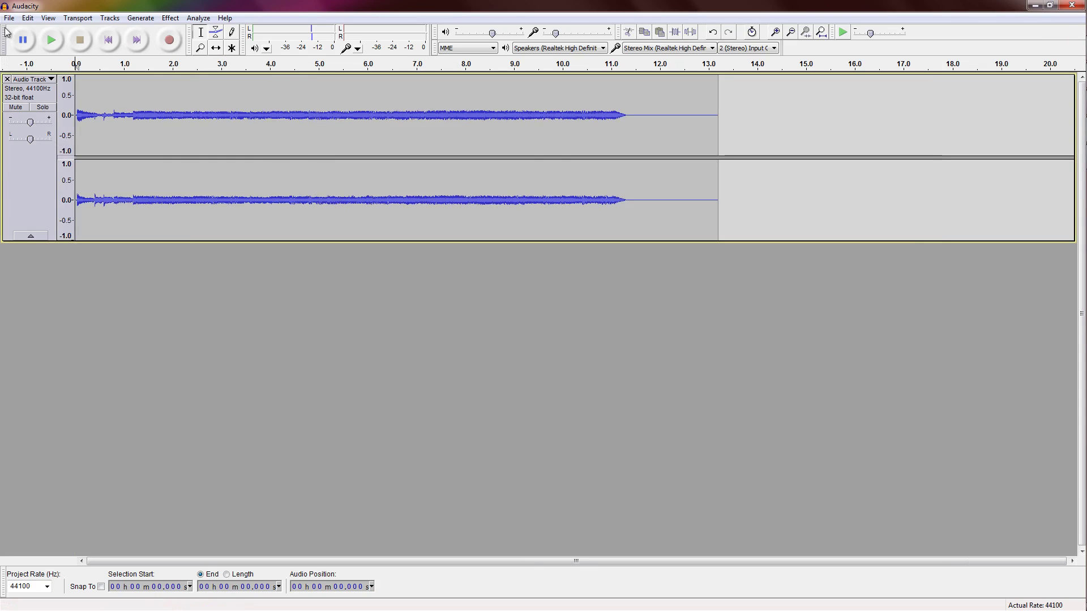
{"action": "left_click", "coordinate": [8, 18]}
{"action": "left_click", "coordinate": [38, 176]}
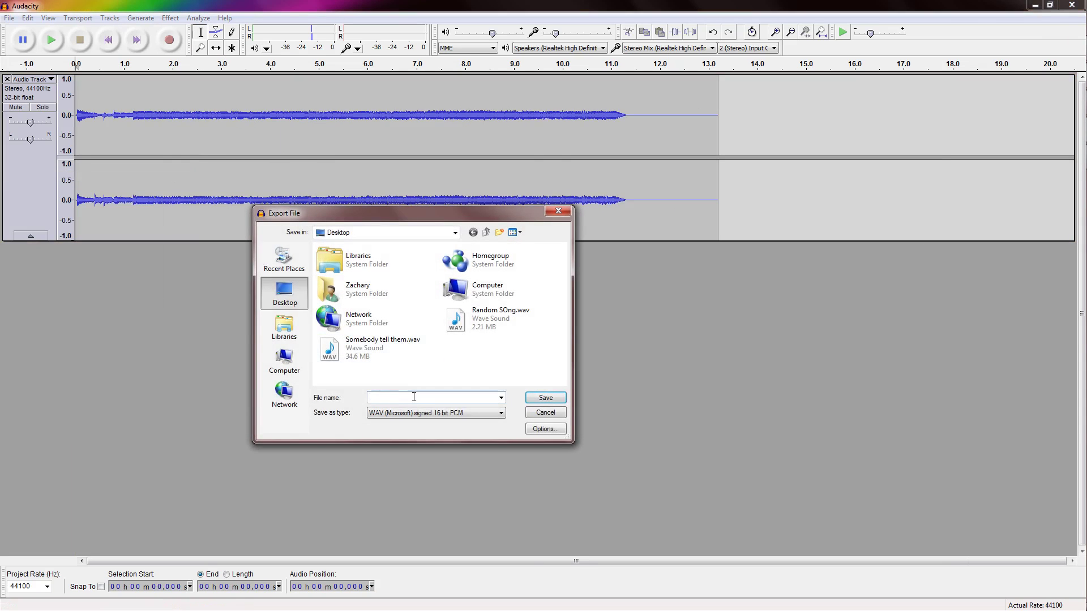
{"action": "left_click", "coordinate": [467, 327]}
{"action": "left_click", "coordinate": [544, 397]}
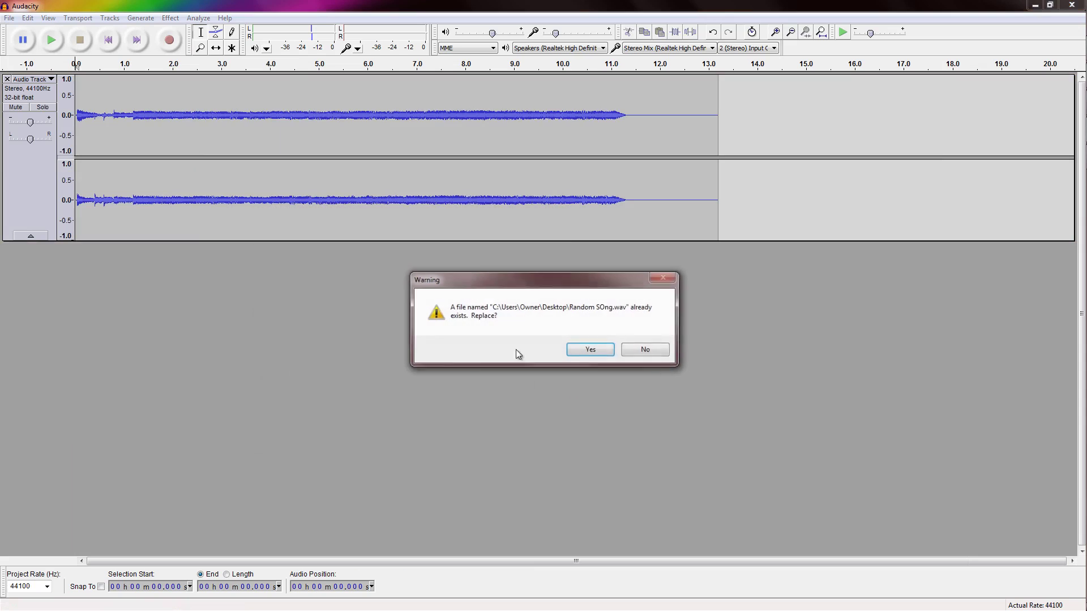
{"action": "left_click", "coordinate": [587, 350]}
- Accept the Edit Metadata dialog to finish the export and select the WAV file on the desktop
{"action": "mouse_move", "coordinate": [516, 223]}
{"action": "left_mouse_down"}
{"action": "mouse_move", "coordinate": [520, 254]}
{"action": "mouse_move", "coordinate": [550, 234]}
{"action": "left_mouse_up"}
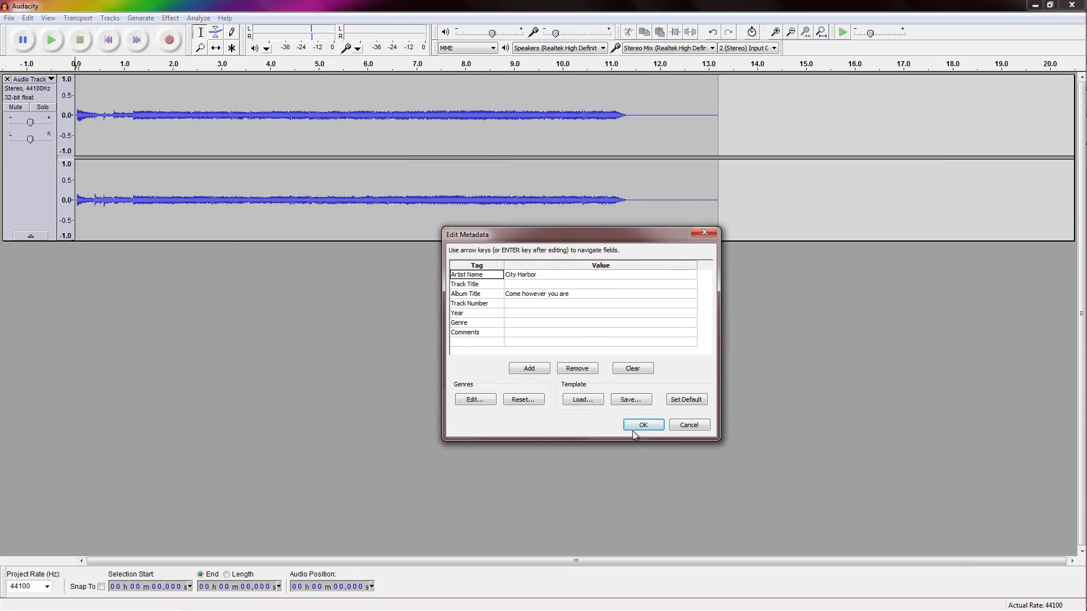
{"action": "left_click", "coordinate": [639, 422]}
{"action": "left_click_drag", "start_coordinate": [612, 208], "coordinate": [664, 217]}
{"action": "left_click", "coordinate": [68, 199]}
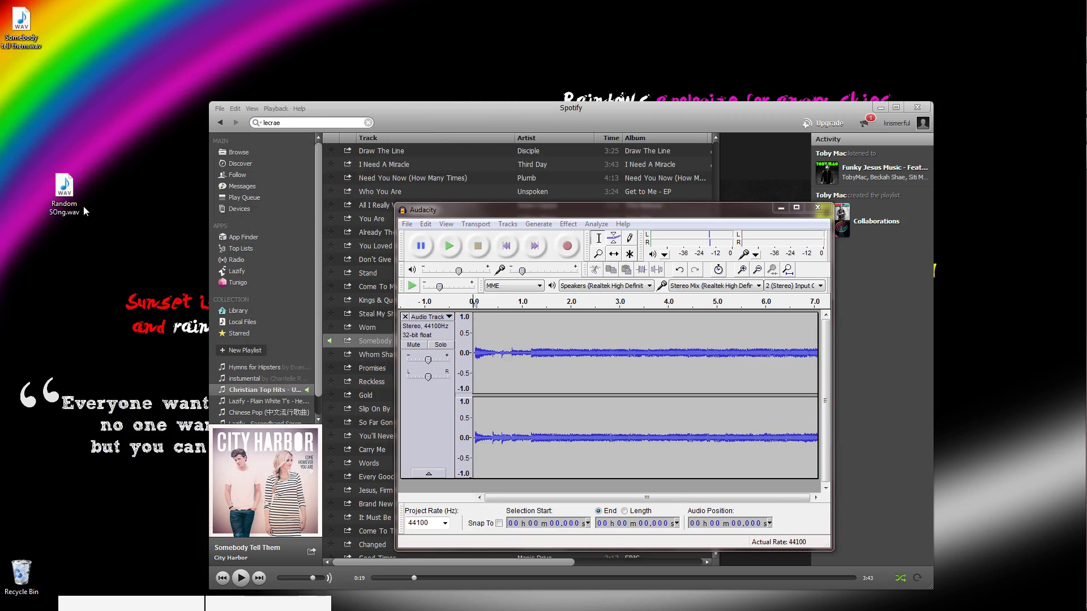
{"action": "double_click", "coordinate": [66, 191]}
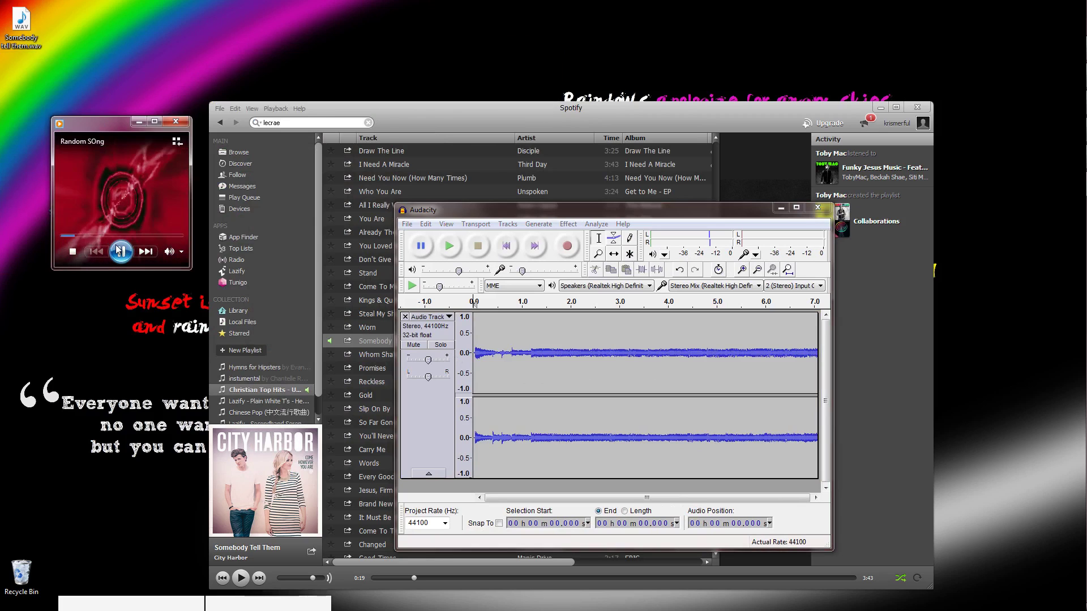
{"action": "left_click", "coordinate": [179, 122]}
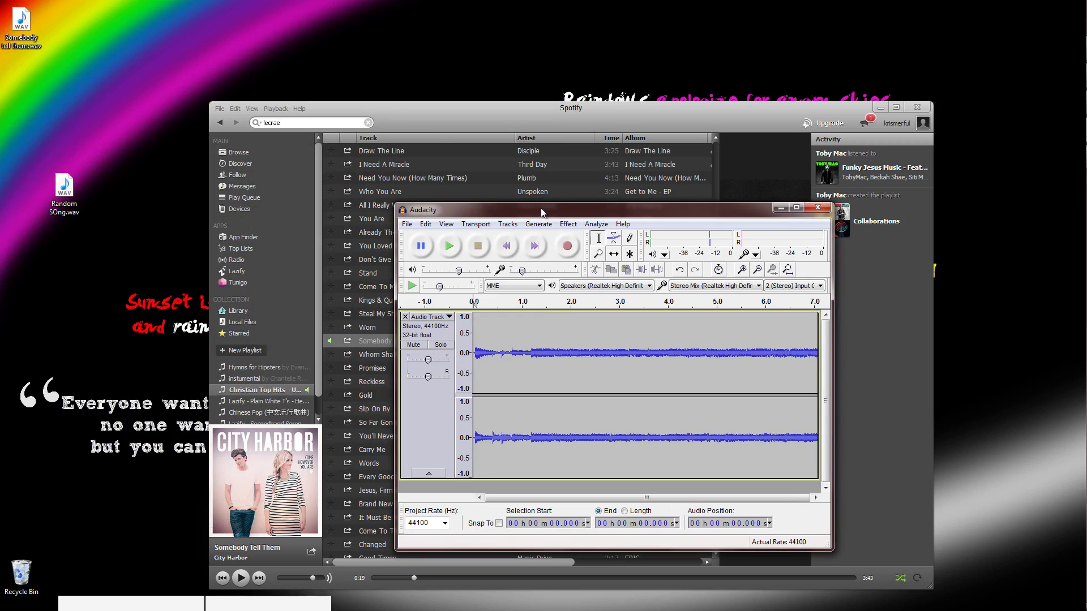